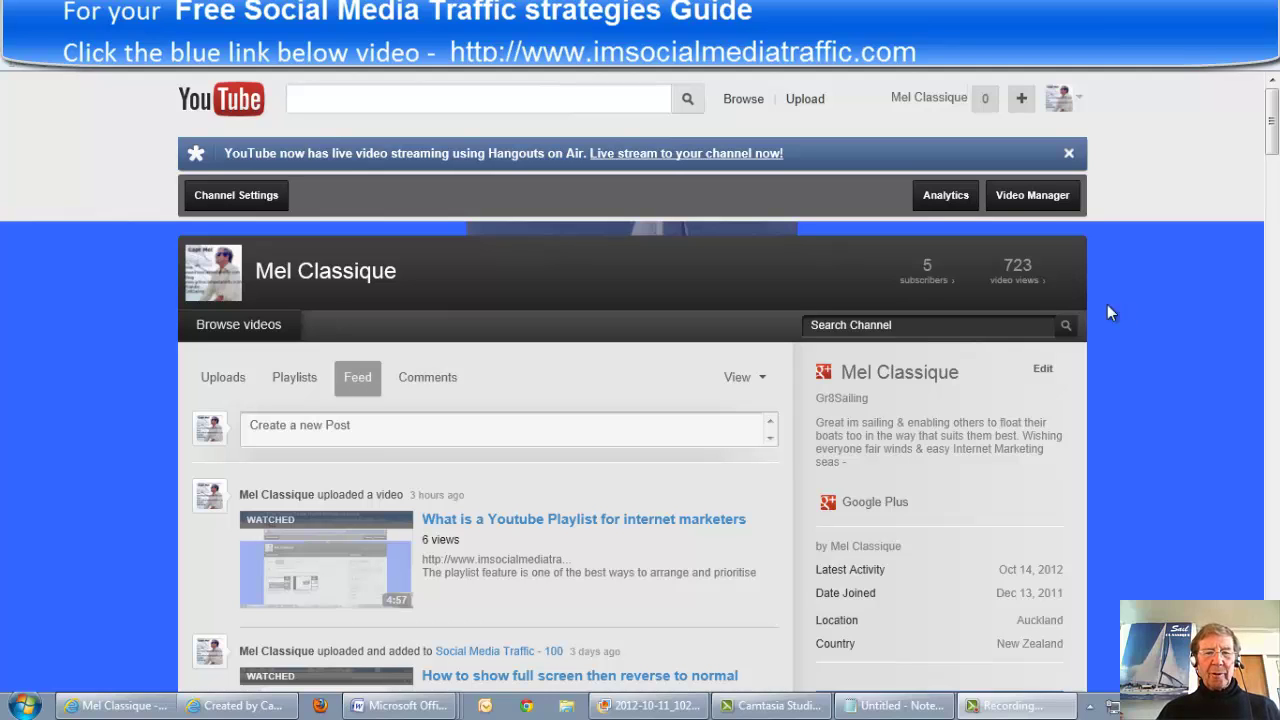
- Open Video Manager and show the Playlists page listing Social Media Traffic - 100 and Social Media Traffic
left_click(1022, 197)
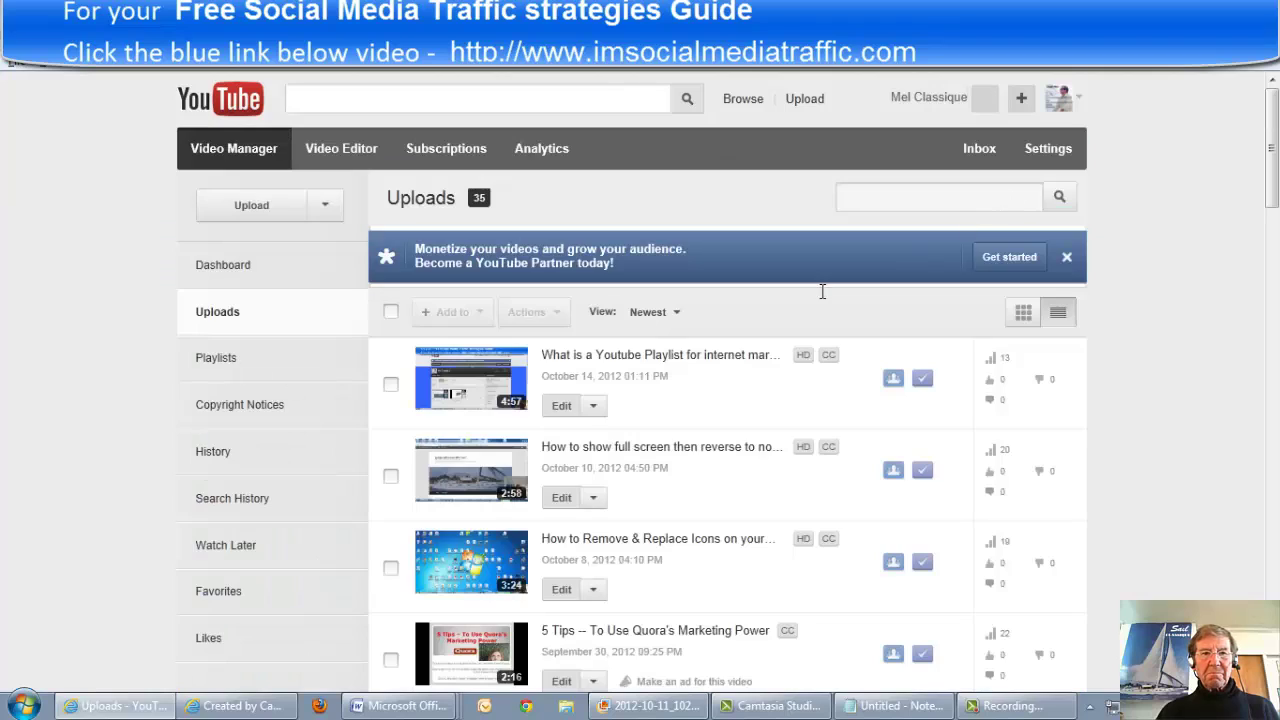
left_click(268, 365)
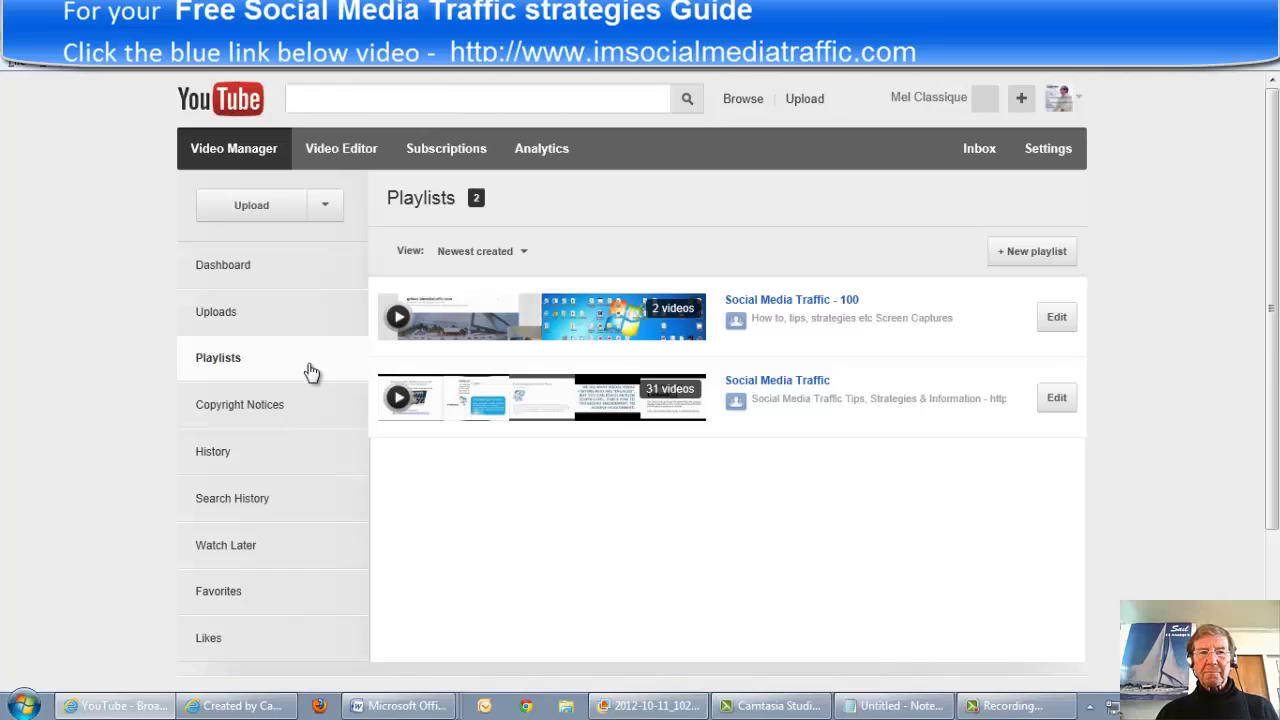
- Make a new playlist with title 'Youtube' and description 'Playlist why & how'
left_click(1024, 262)
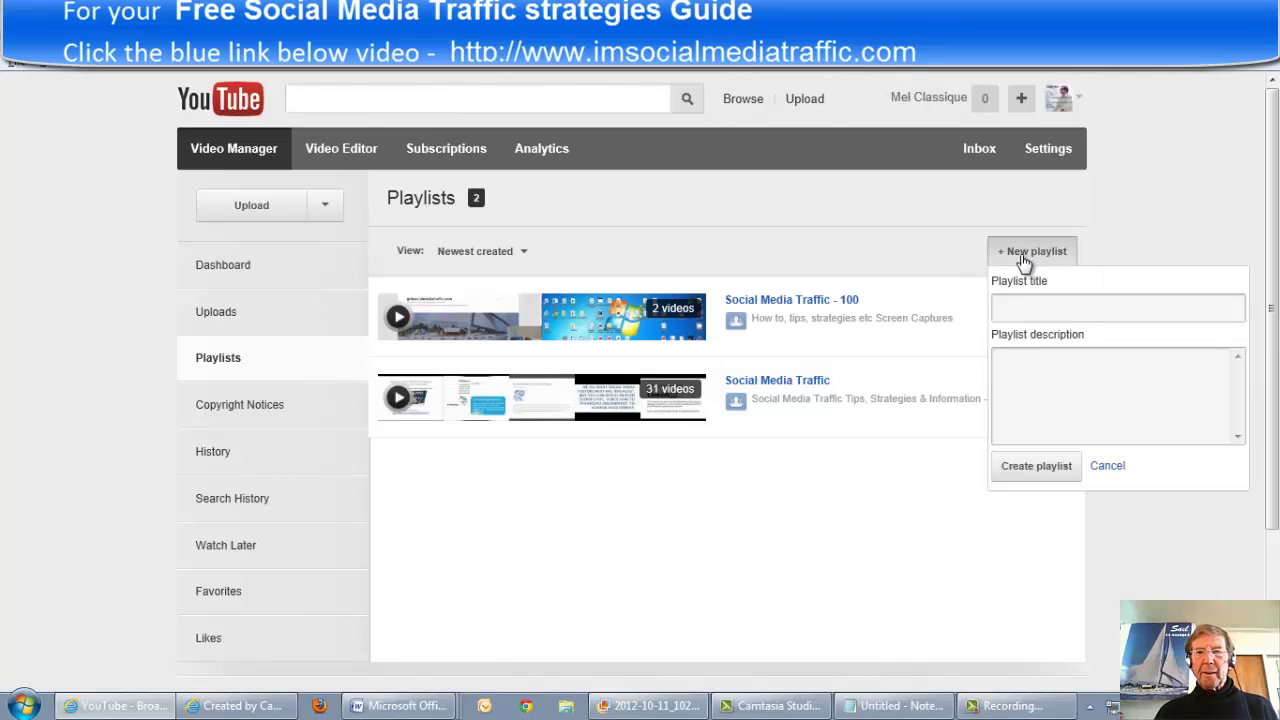
left_click(1000, 310)
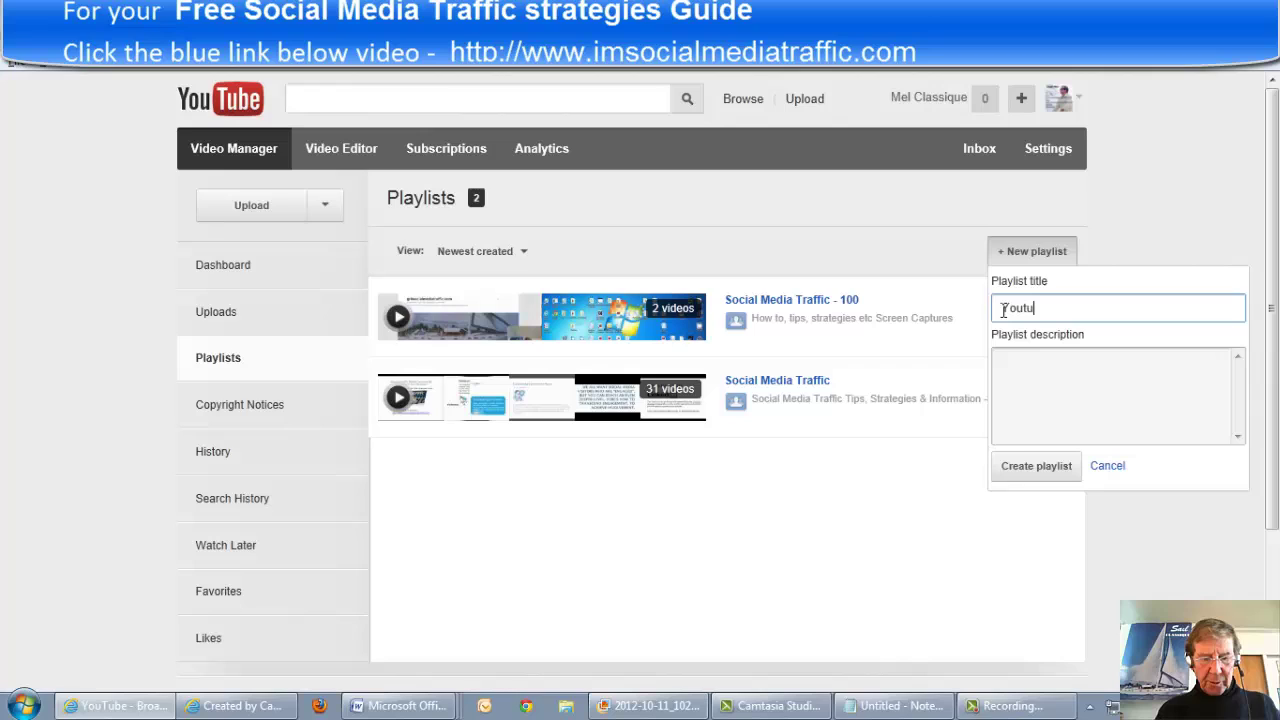
left_click(998, 362)
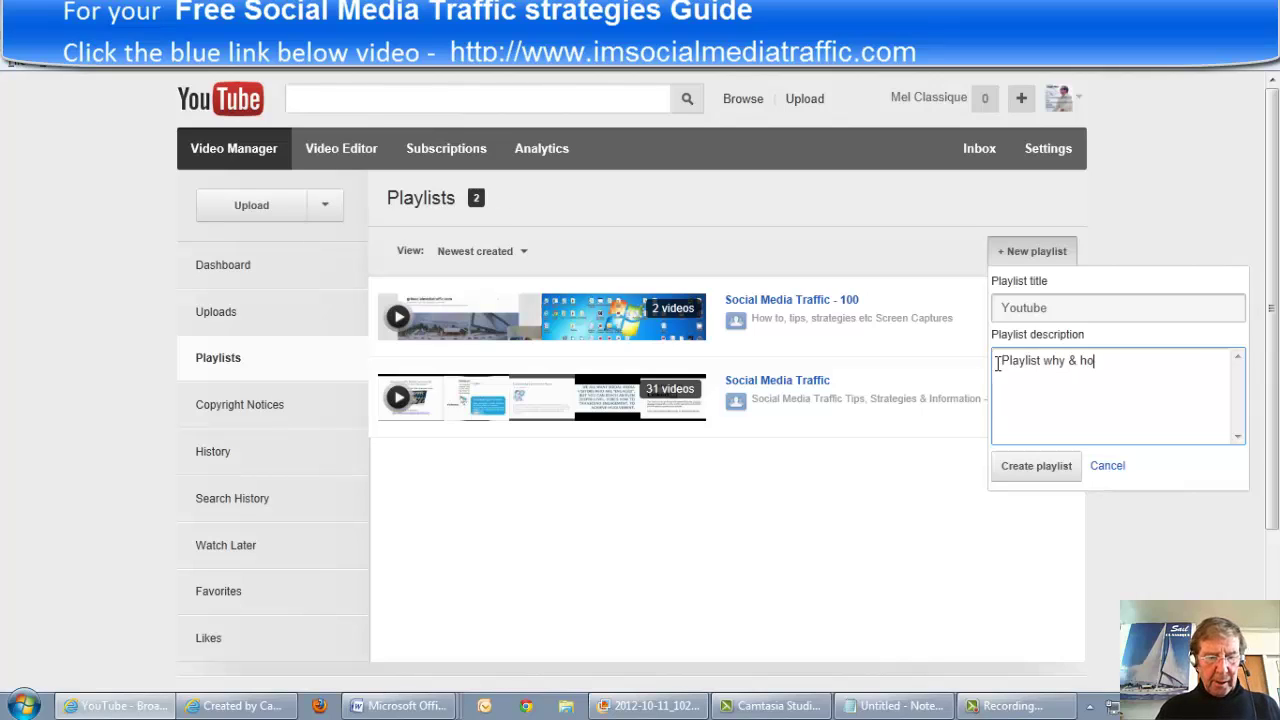
left_click(1036, 466)
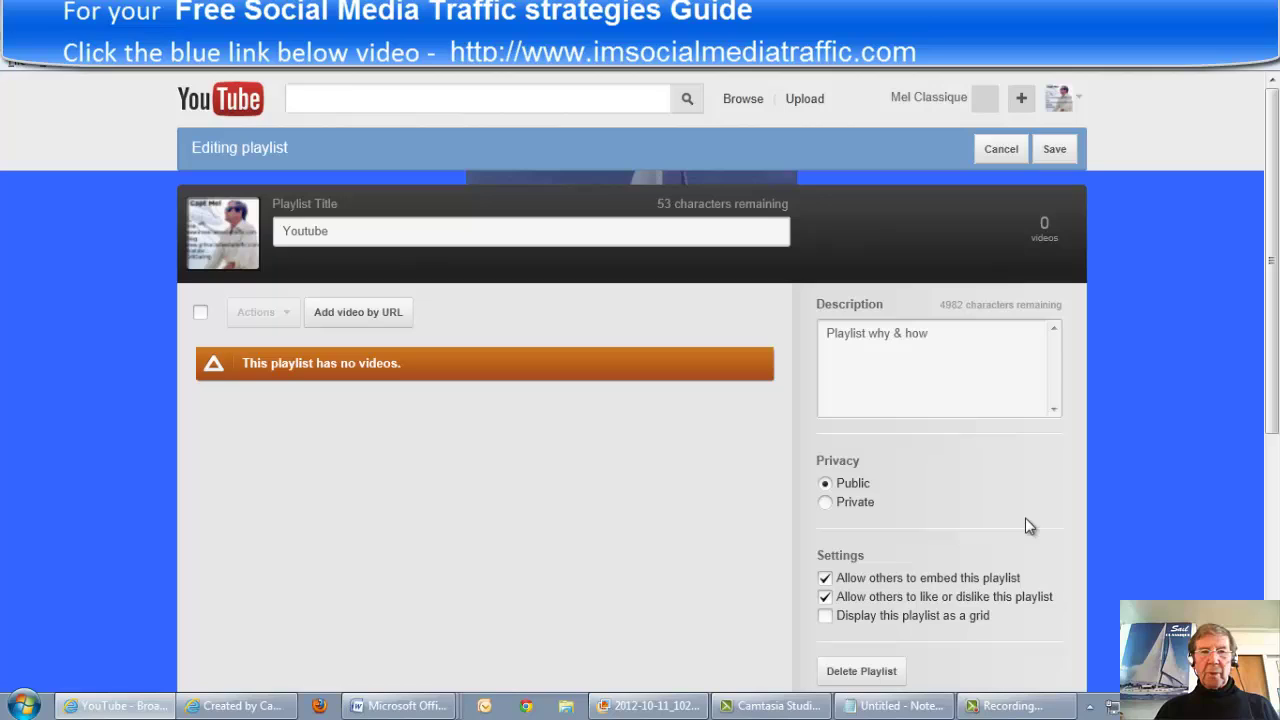
- Open the Add video by URL field and check the saved video link in Notepad
left_click(368, 319)
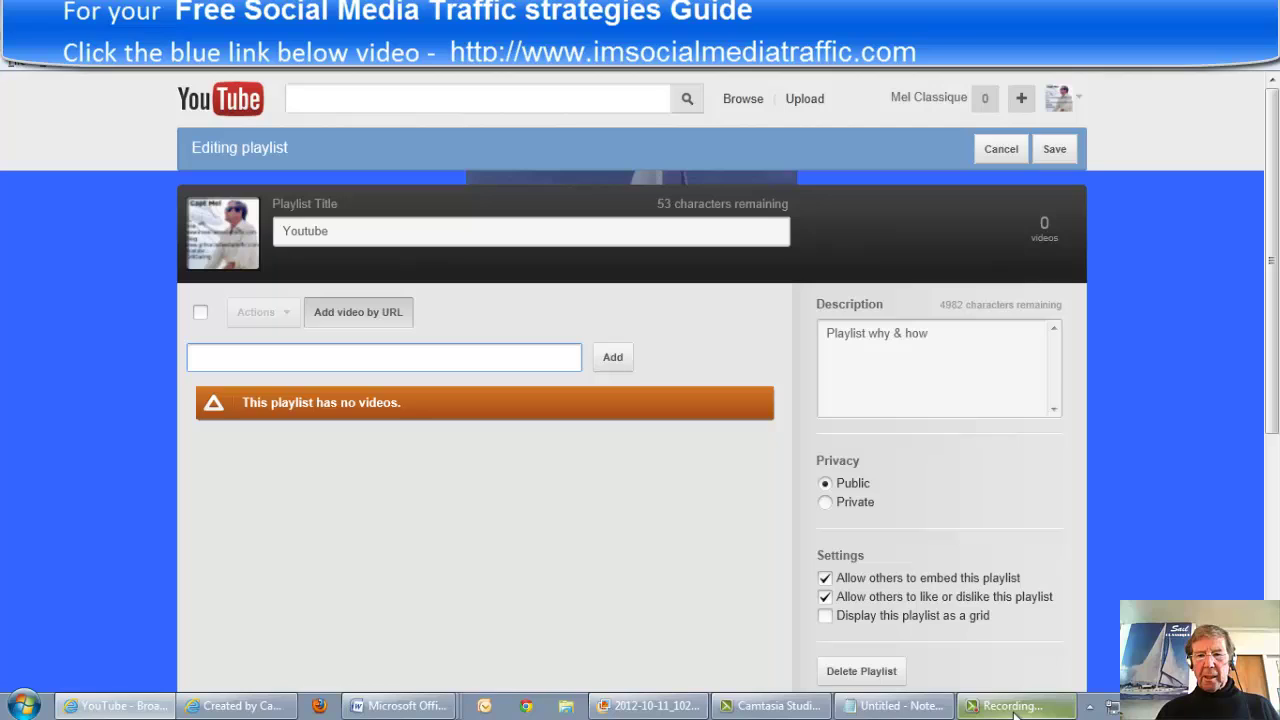
mouse_move(895, 706)
left_click(858, 660)
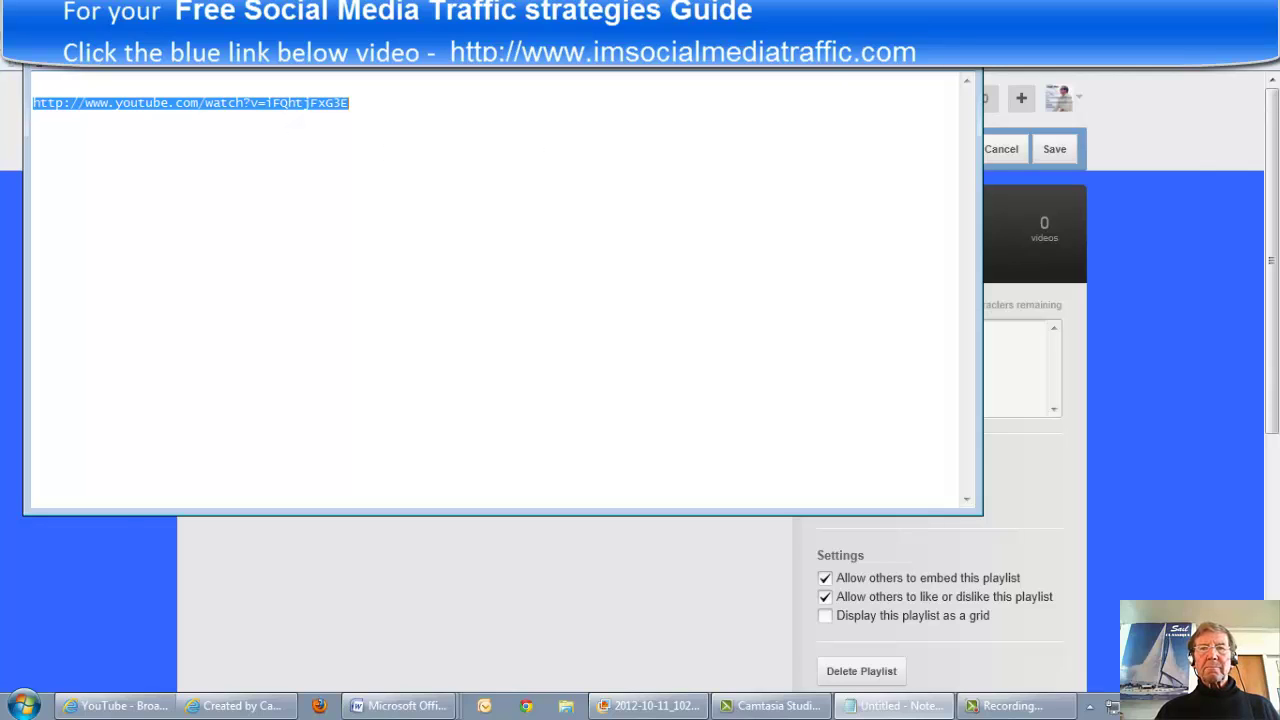
left_click(895, 58)
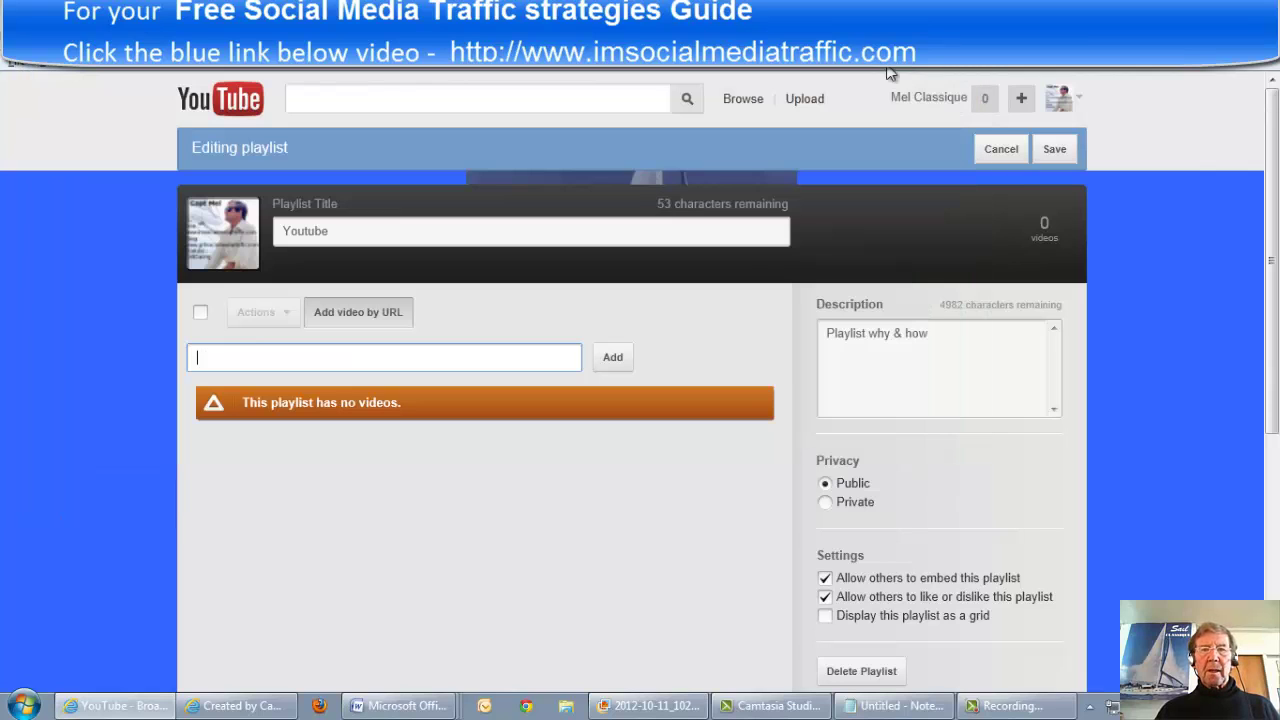
left_click(1062, 98)
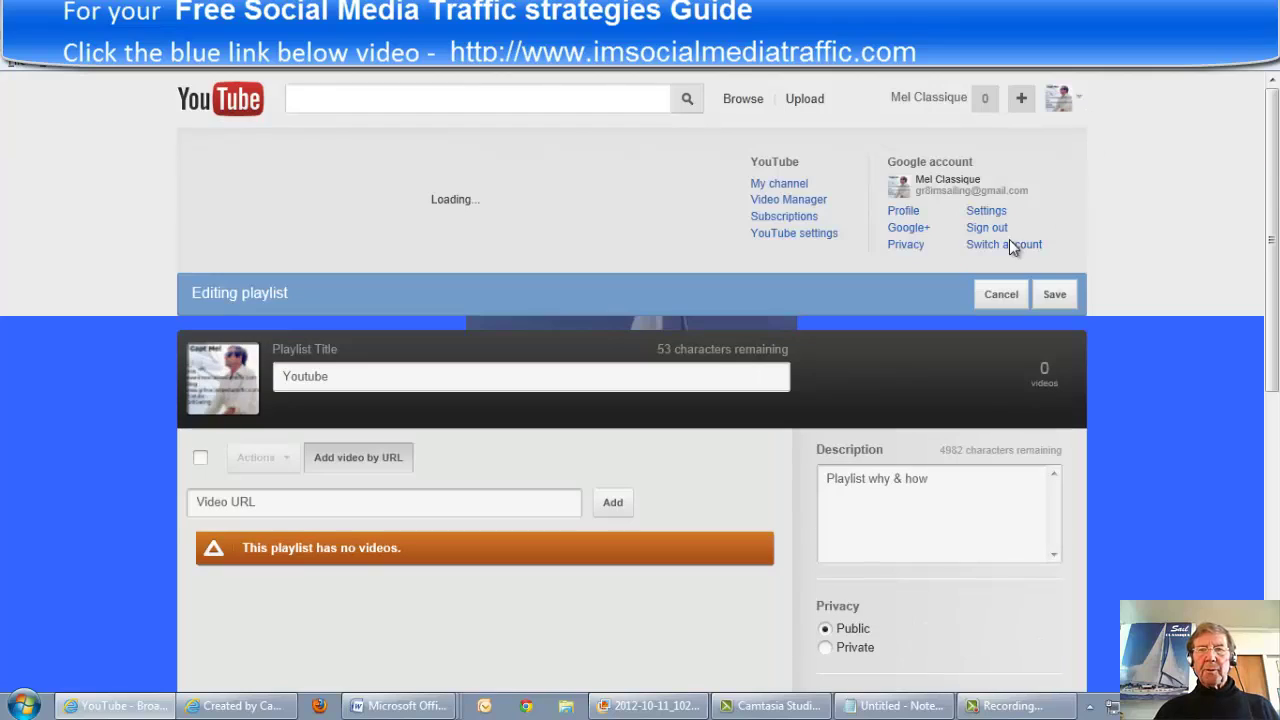
- Open the uploaded video 'What is a Youtube Playlist for internet marketers', pause it, and copy its URL
left_click(765, 201)
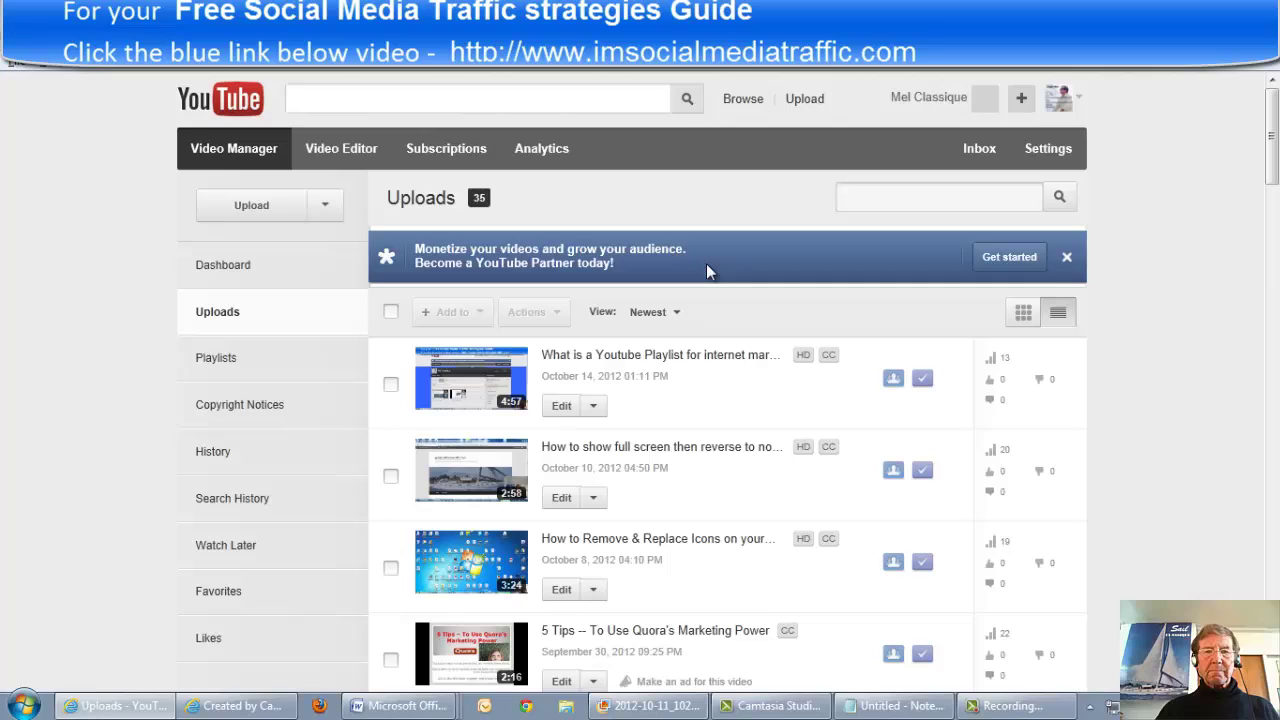
left_click(645, 358)
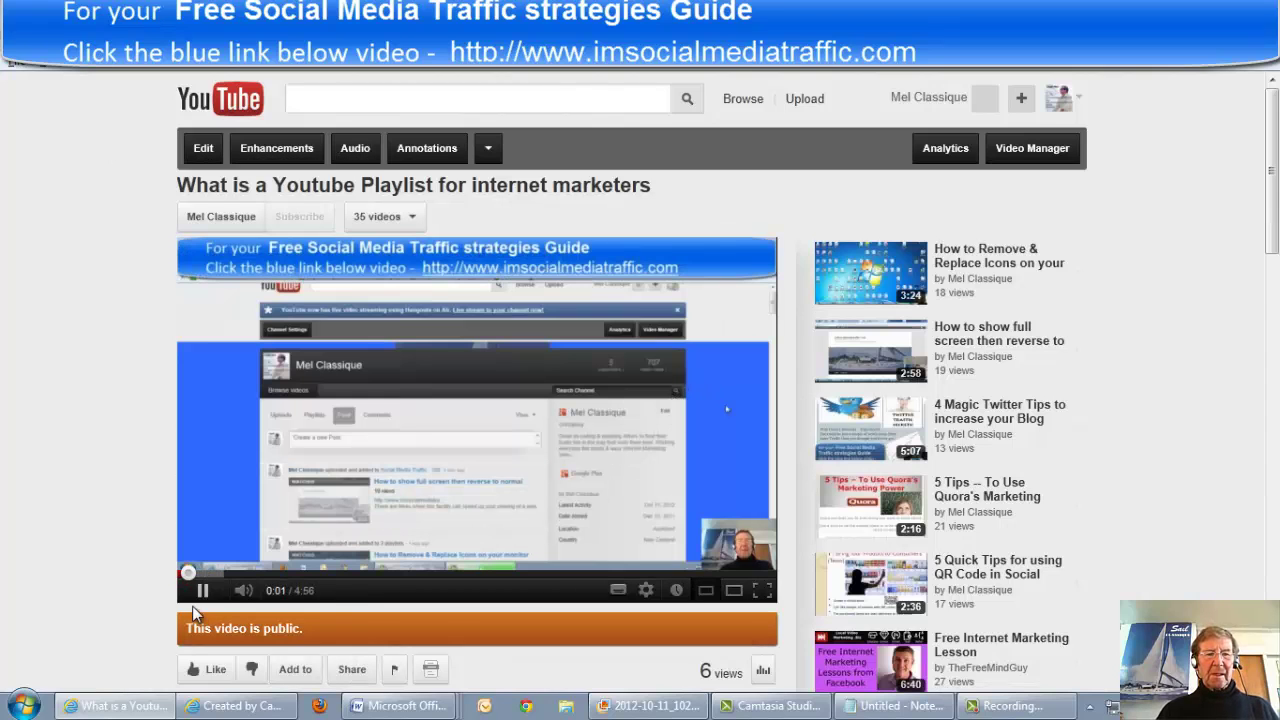
left_click(201, 590)
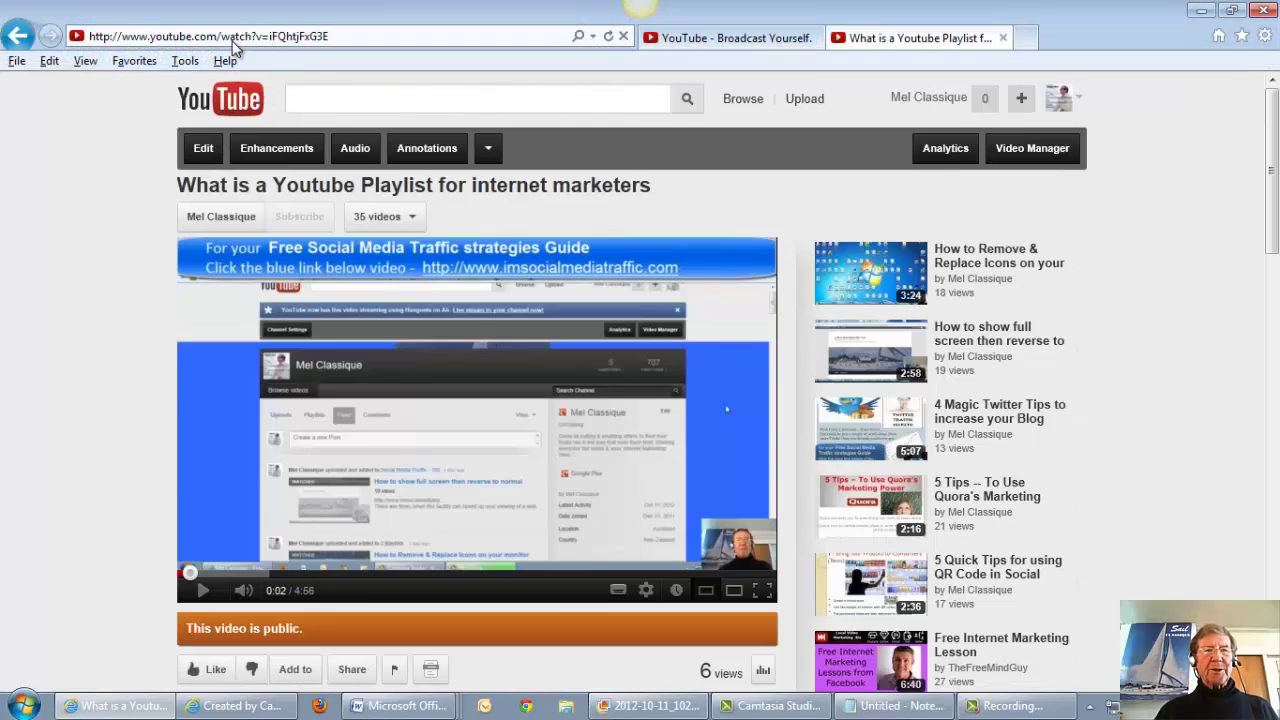
left_click(229, 36)
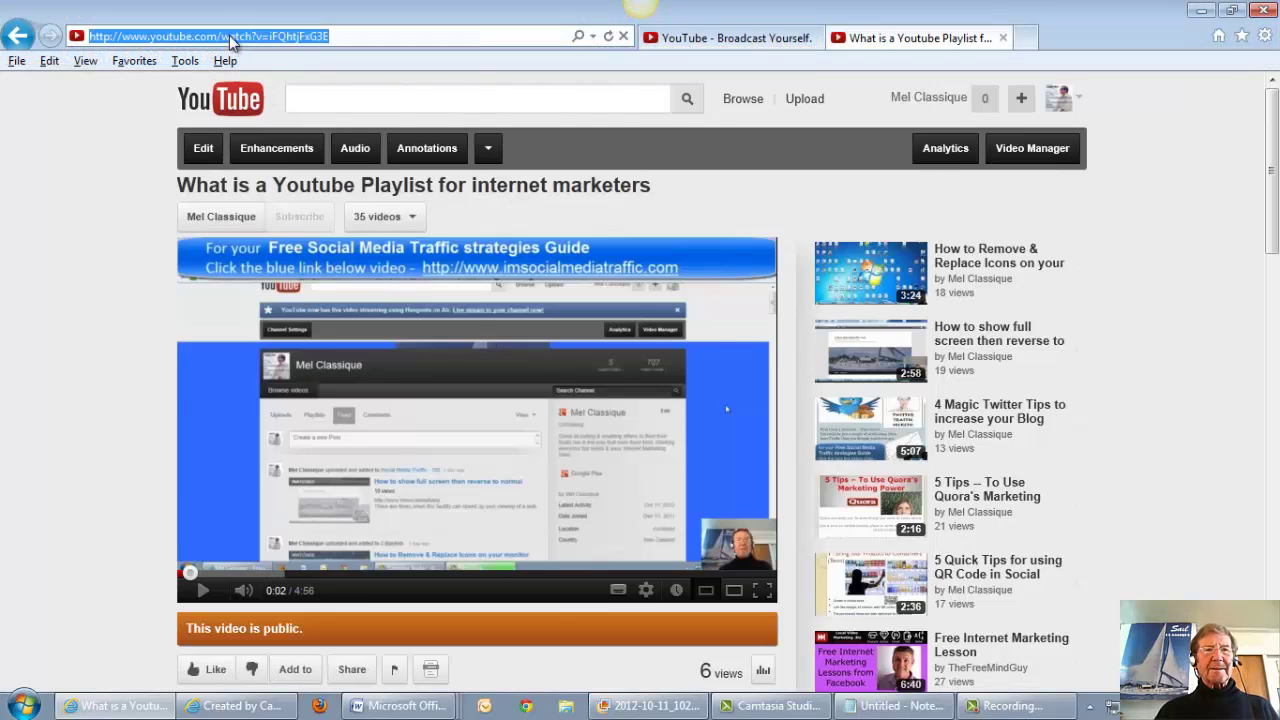
right_click(229, 36)
left_click(275, 99)
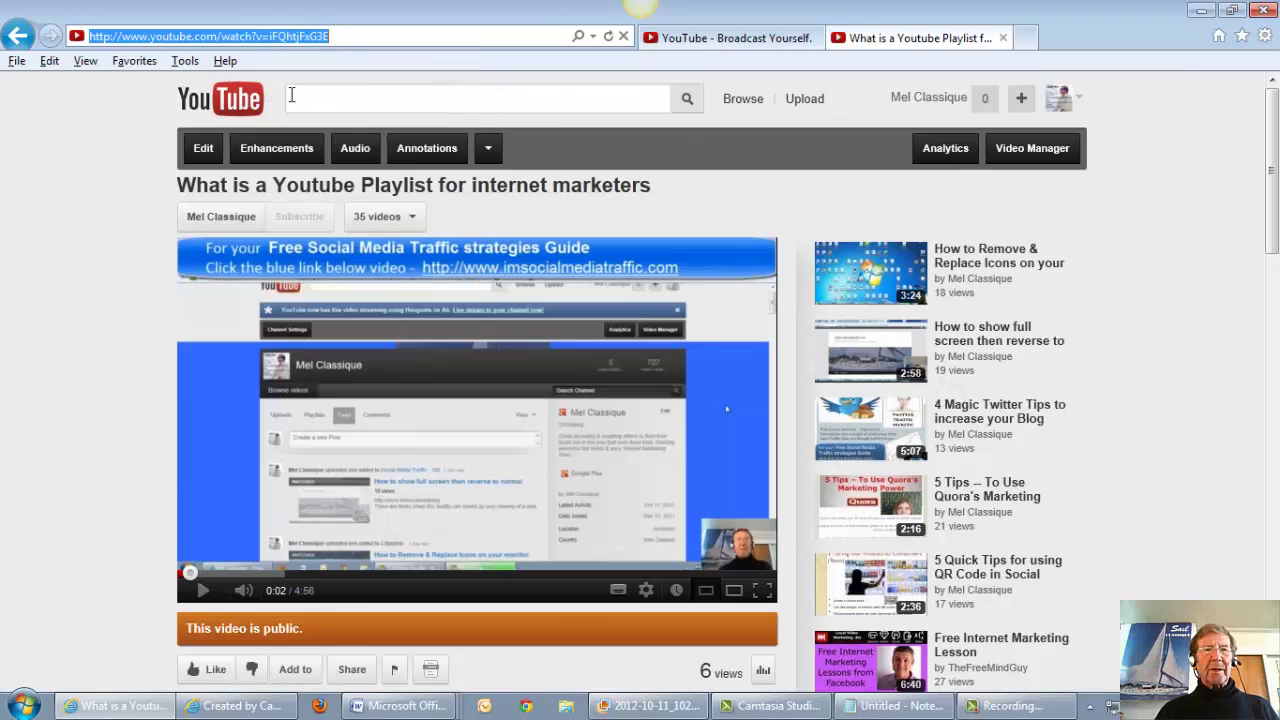
- Return to the playlists list and open the Youtube playlist for editing
left_click(16, 37)
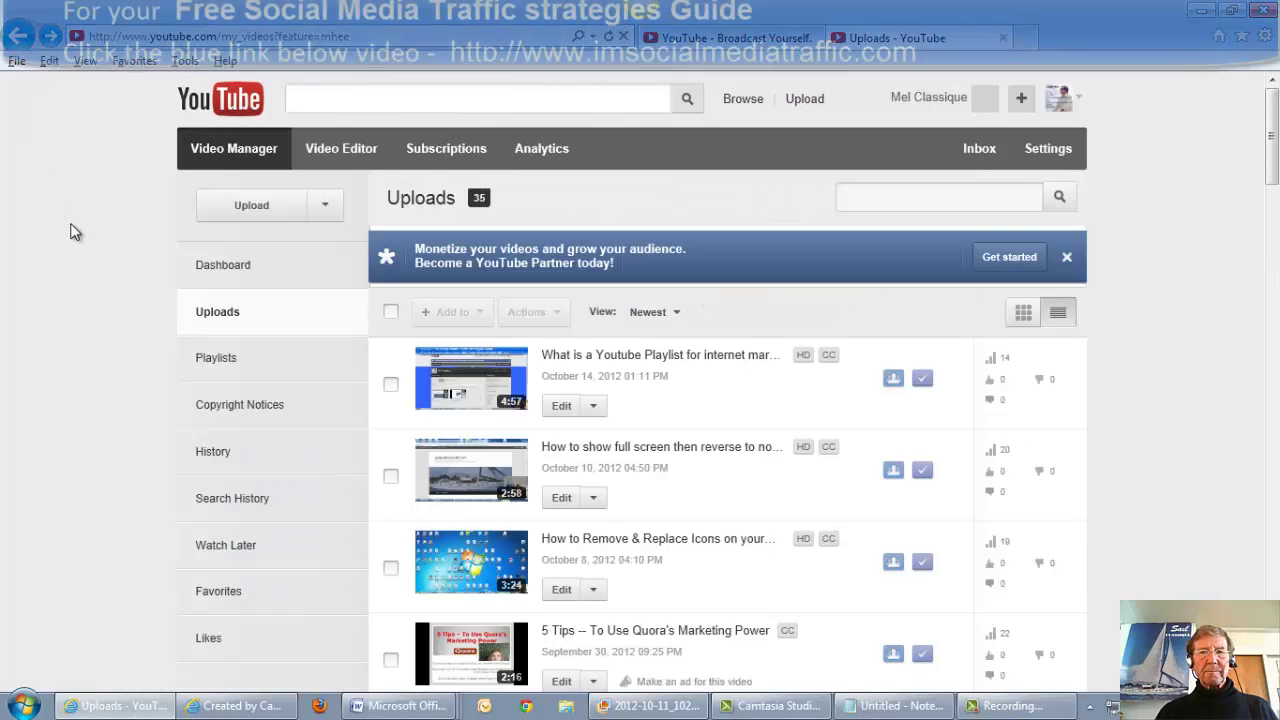
left_click(222, 364)
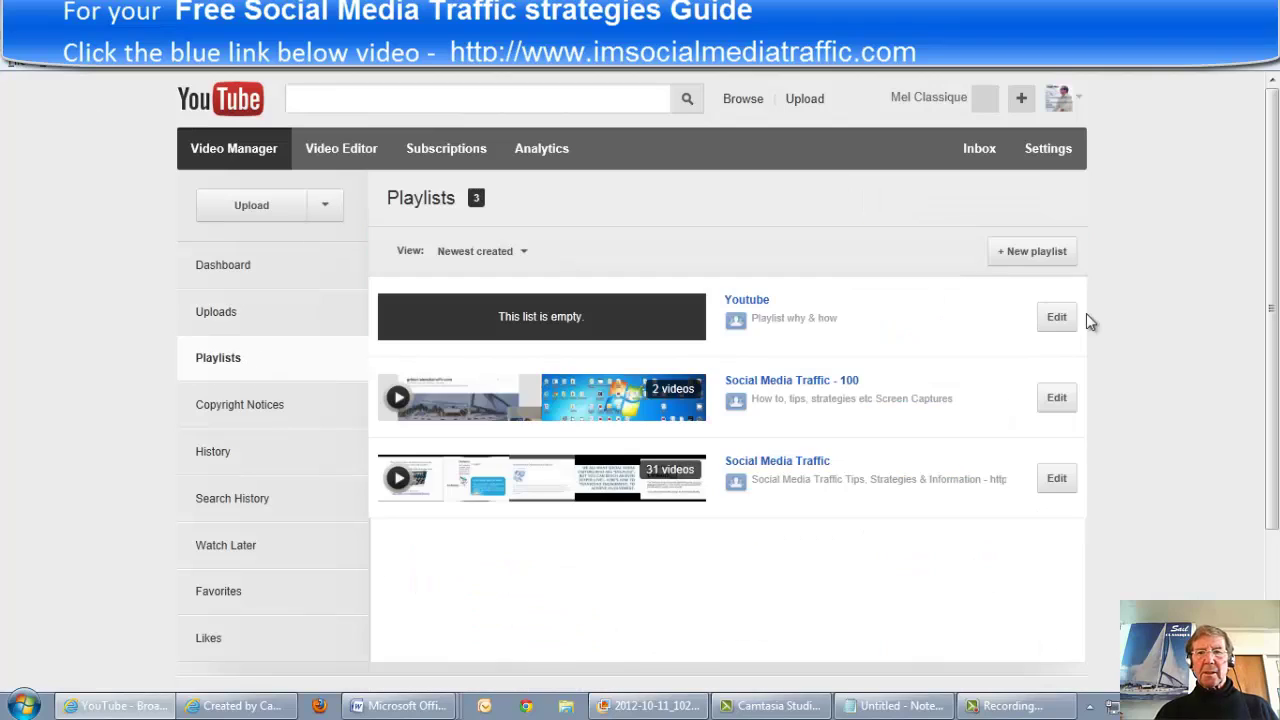
left_click(1057, 319)
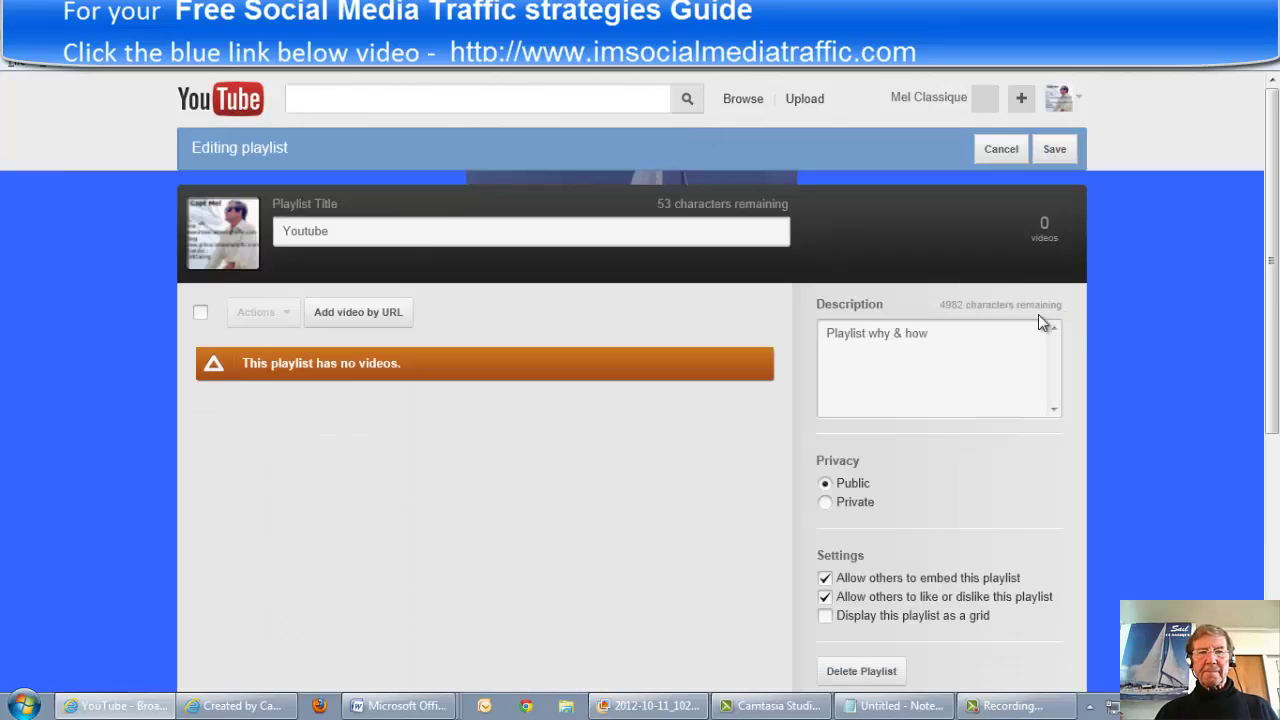
- Paste the copied link into Add video by URL, add the 4:57 video, and save
left_click(370, 316)
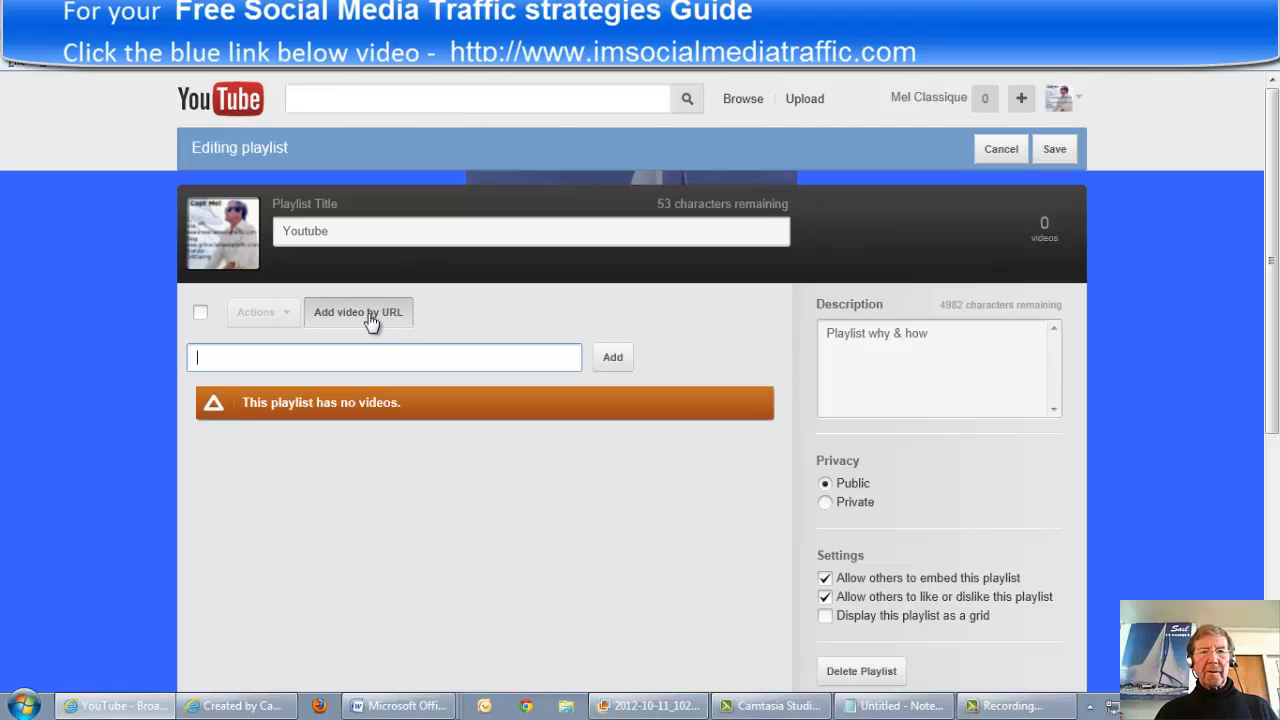
right_click(207, 368)
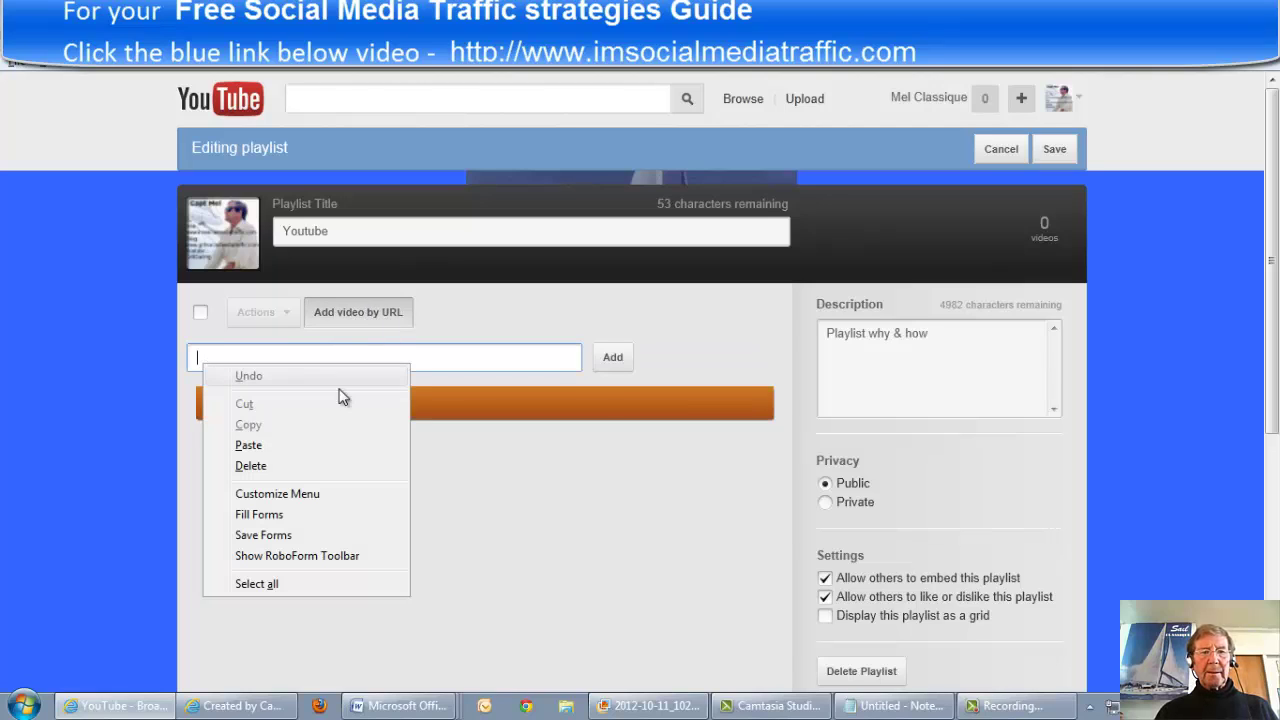
left_click(252, 446)
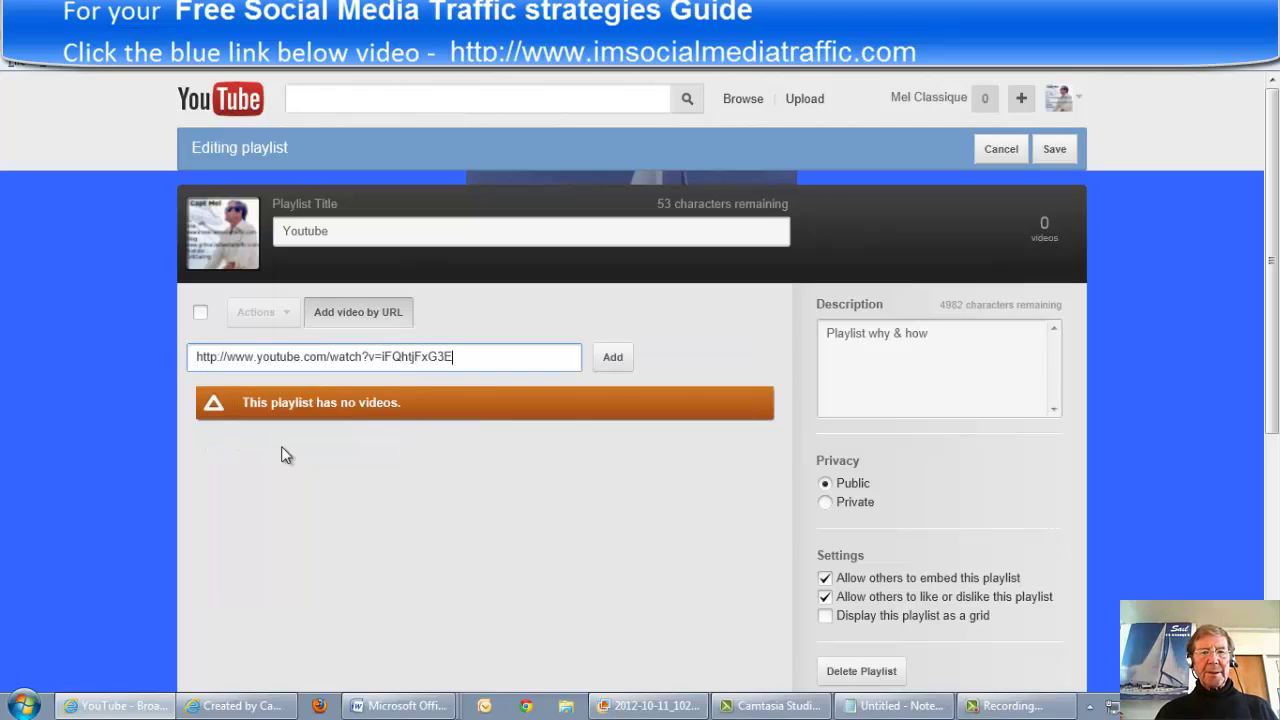
left_click(612, 368)
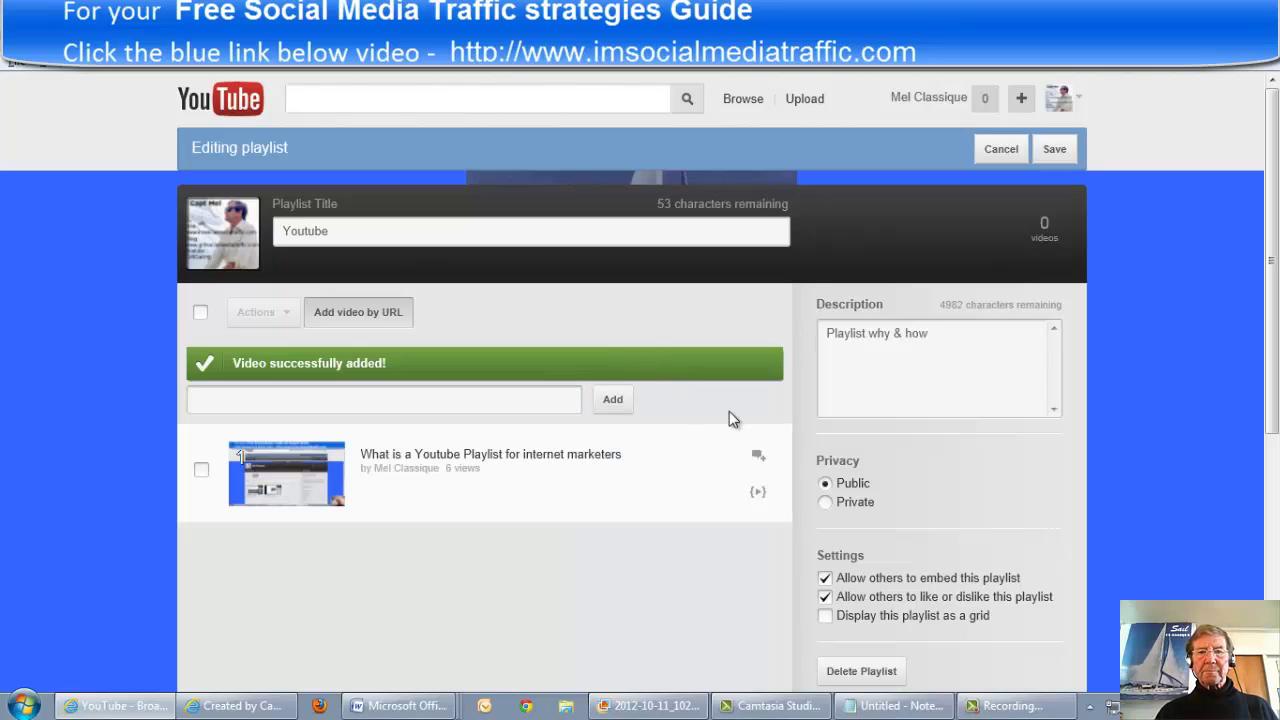
left_click(1055, 150)
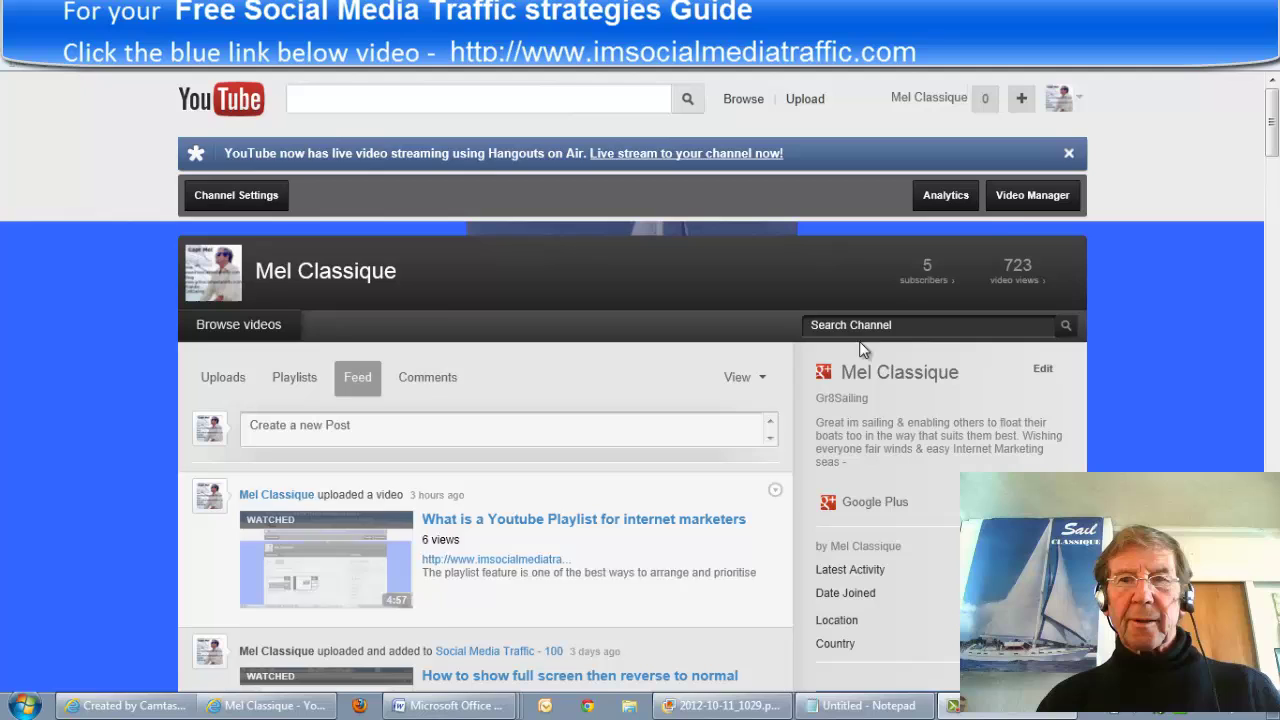
- Open the Video Manager's Uploads list of 35 videos
left_click(1040, 197)
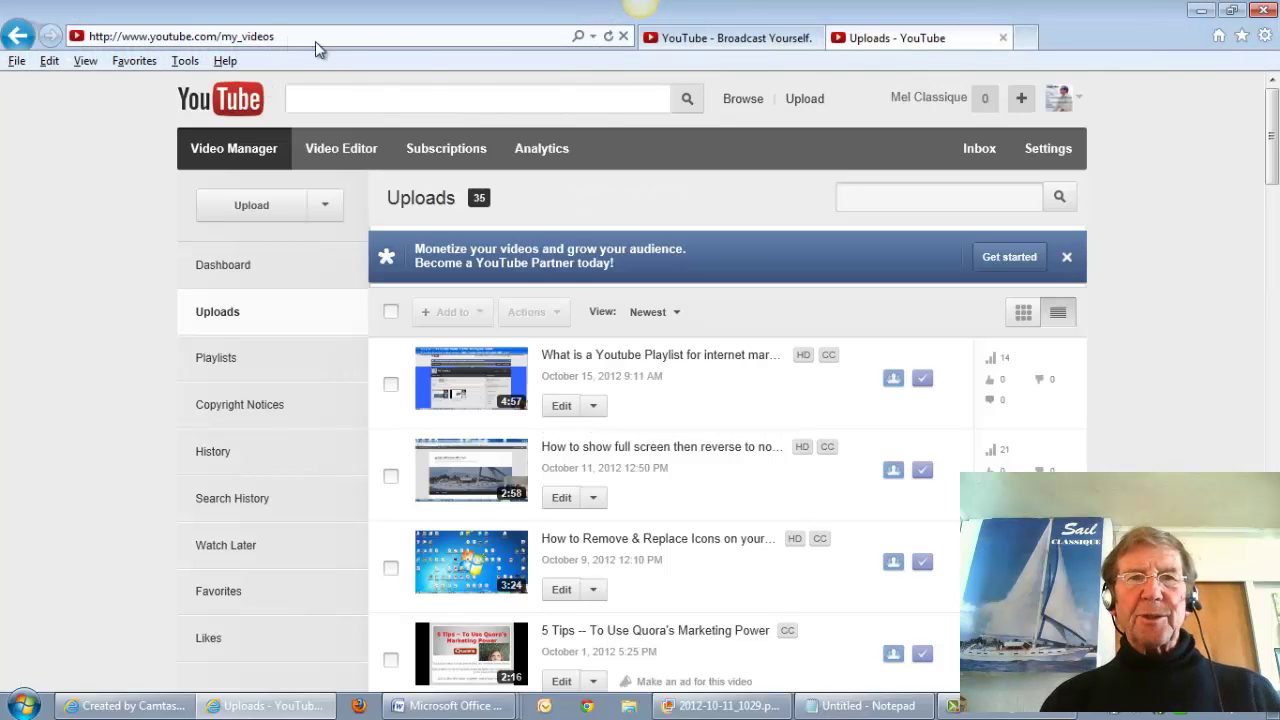
- Copy the second saved my_videos_edit URL from Notepad, then minimize Notepad
left_click(893, 707)
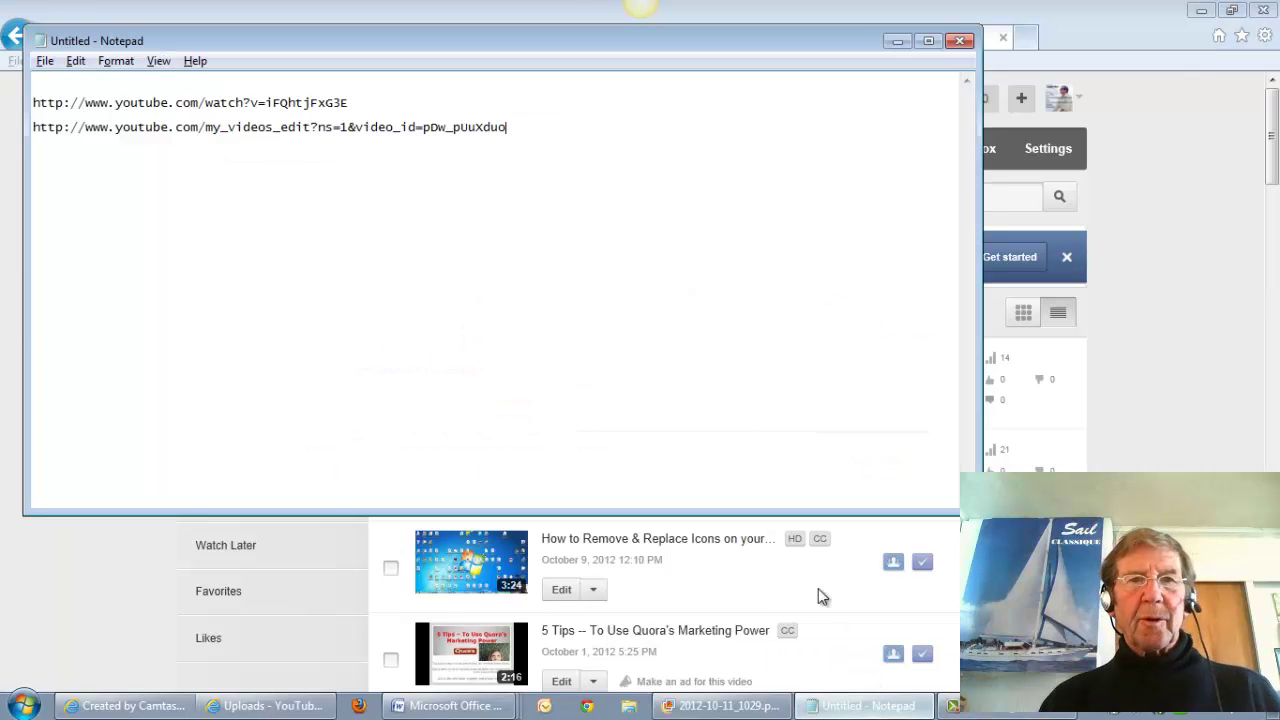
left_click_drag(521, 128, 62, 127)
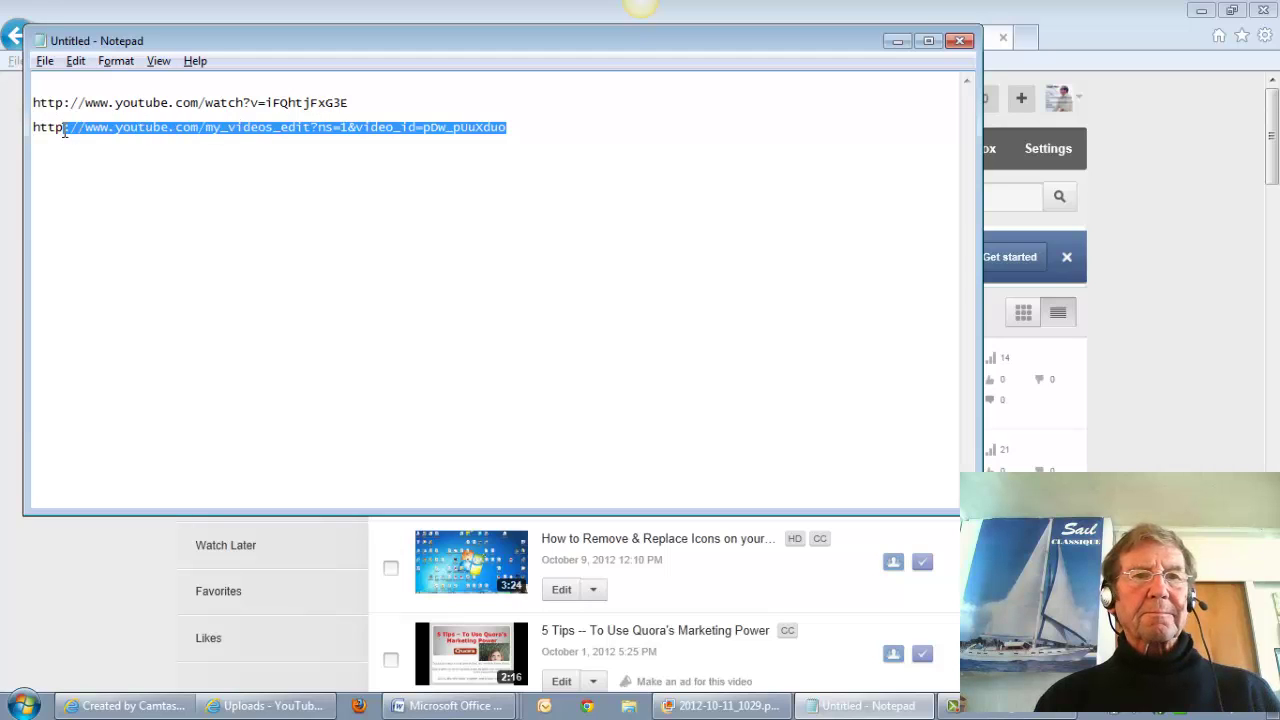
left_click(410, 163)
left_click_drag(505, 130, 37, 135)
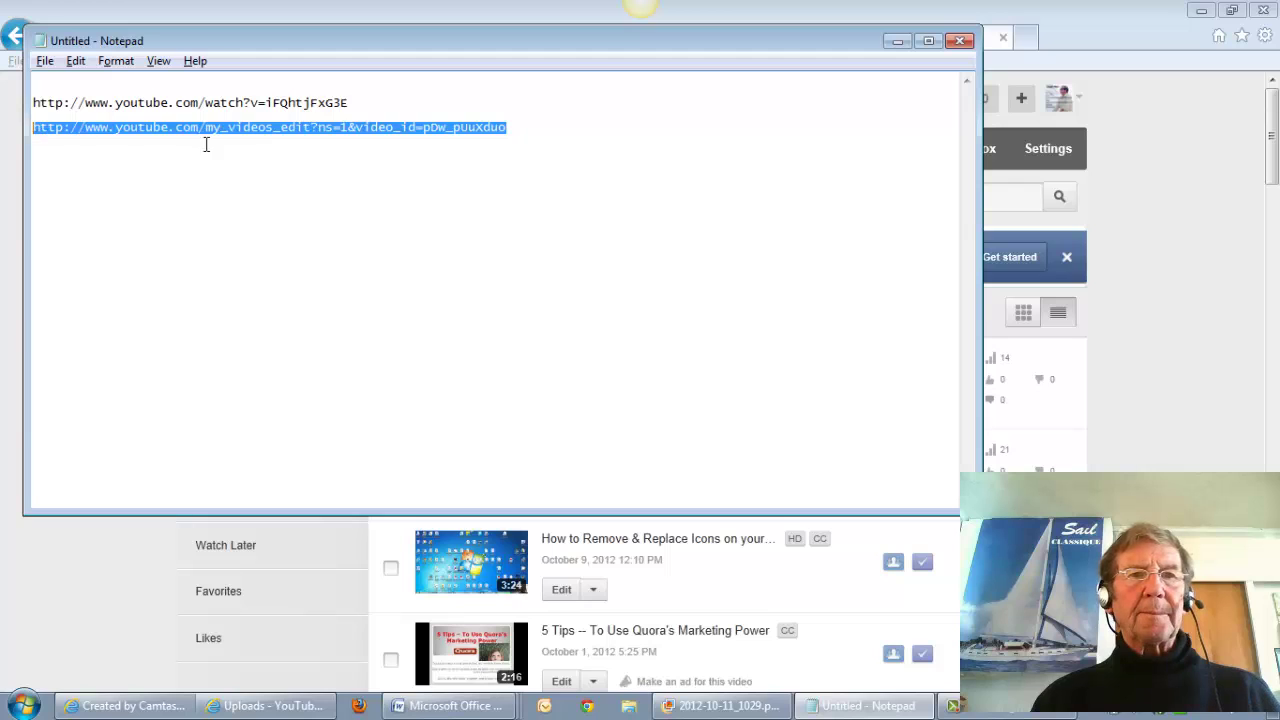
right_click(328, 133)
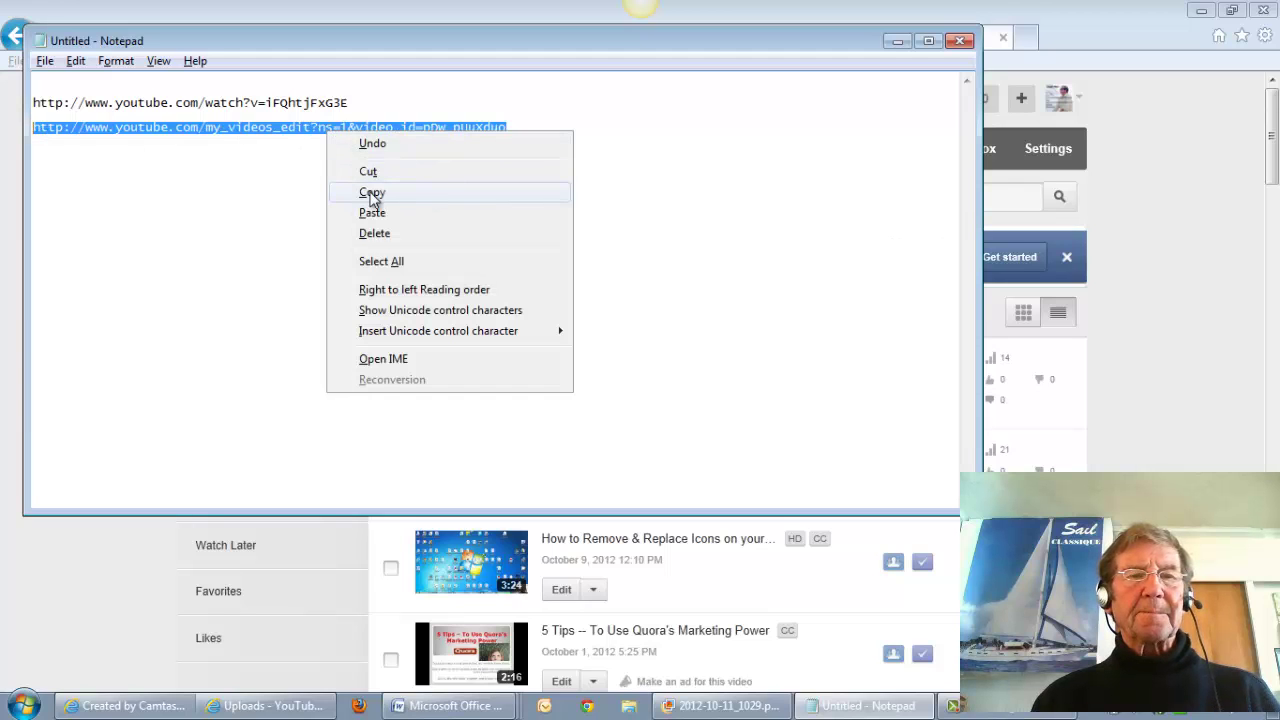
left_click(371, 192)
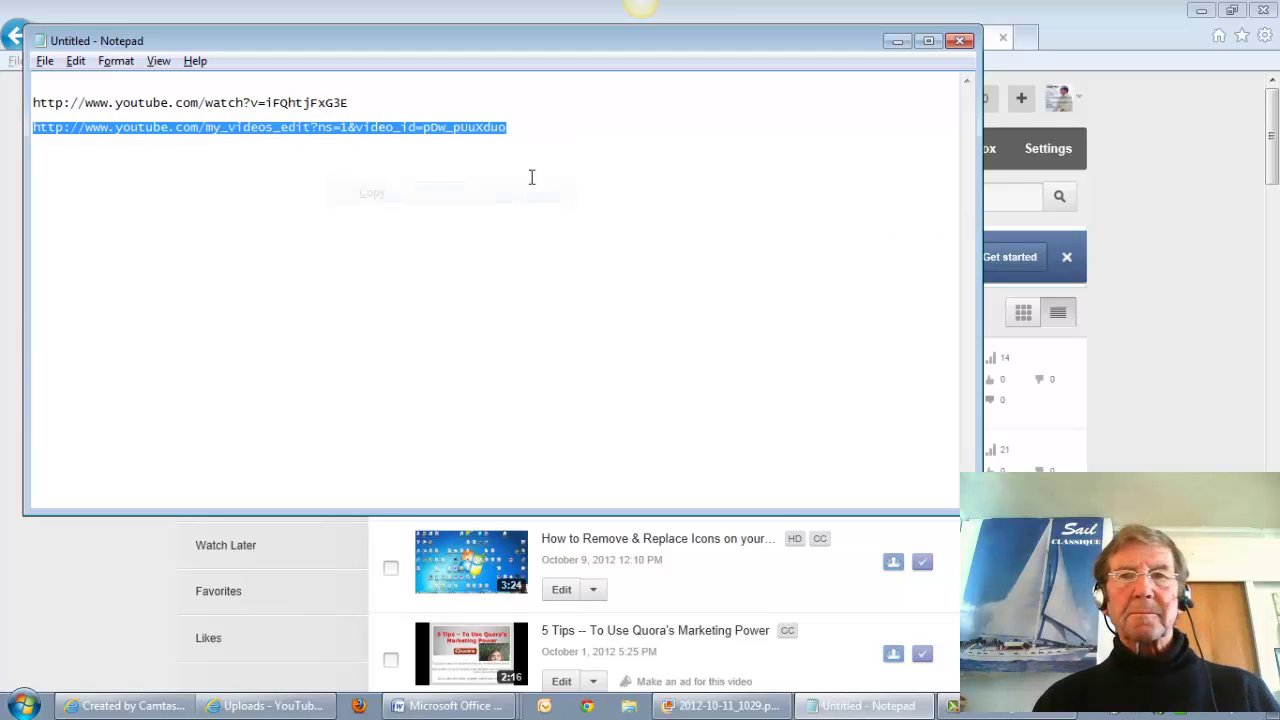
left_click(898, 42)
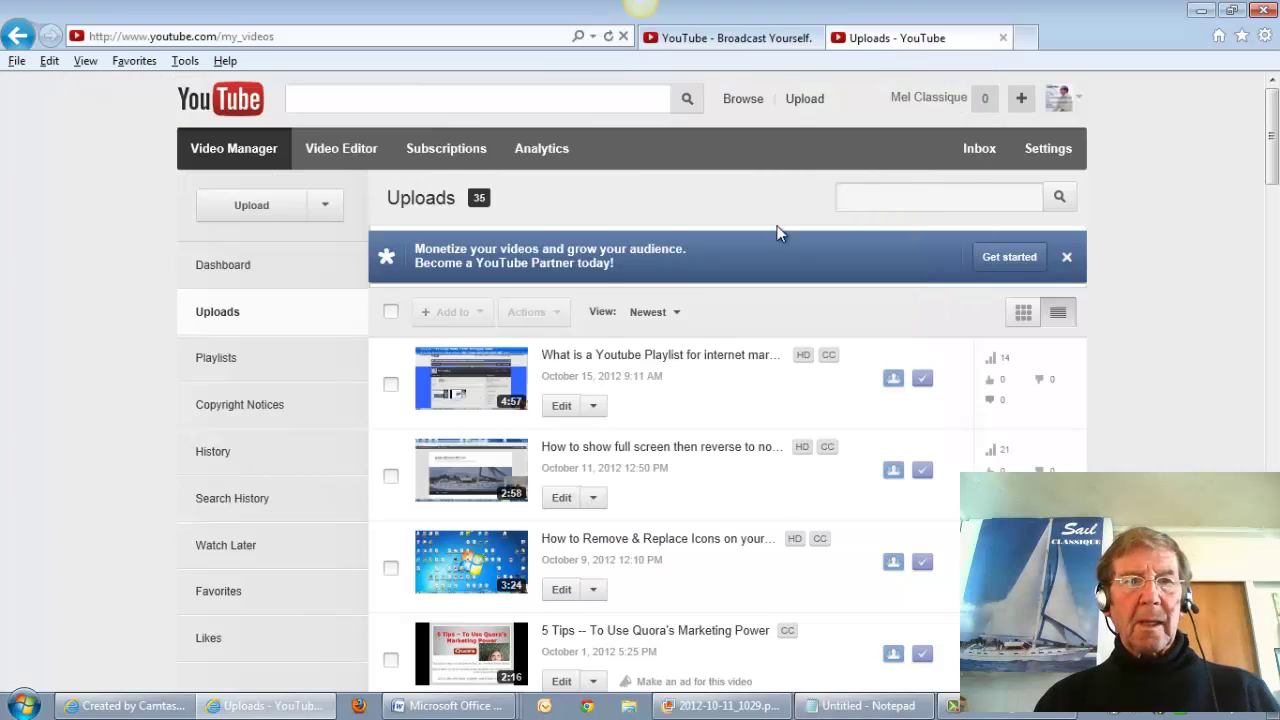
- Paste the URL of 'How to show full screen then reverse to normal' into the Youtube playlist's editor, add it, and save
left_click(219, 366)
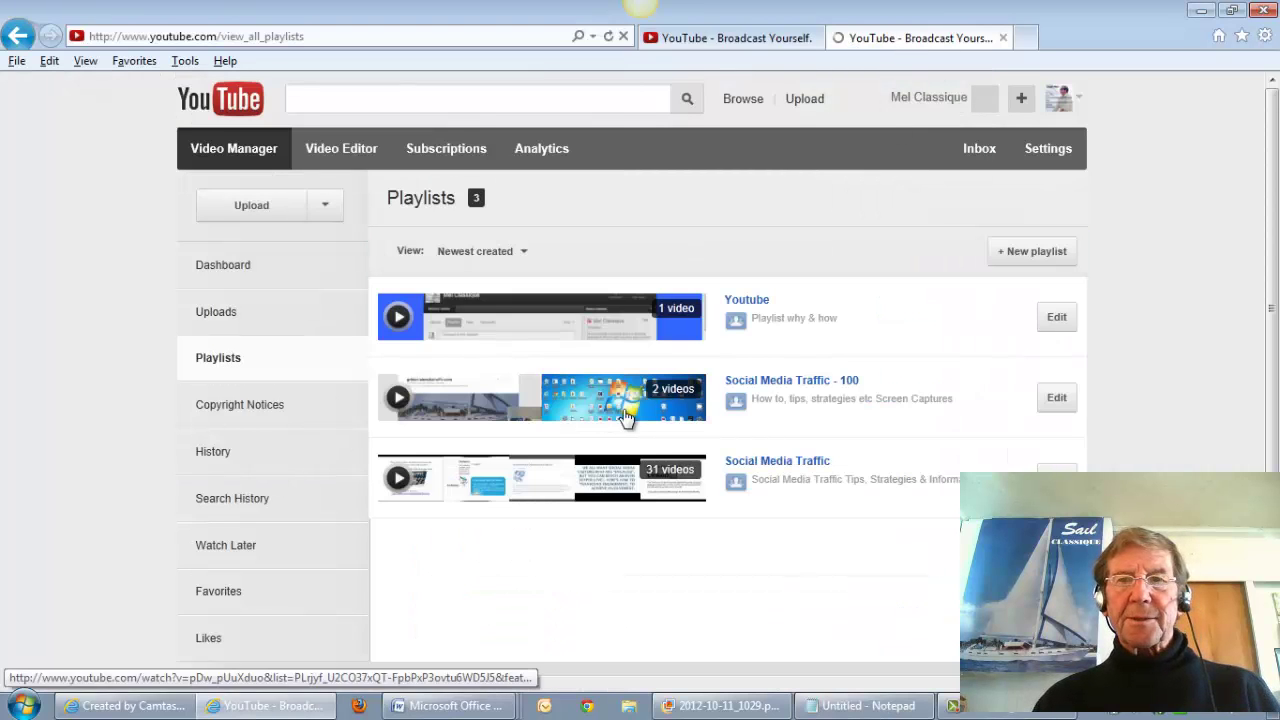
left_click(1058, 321)
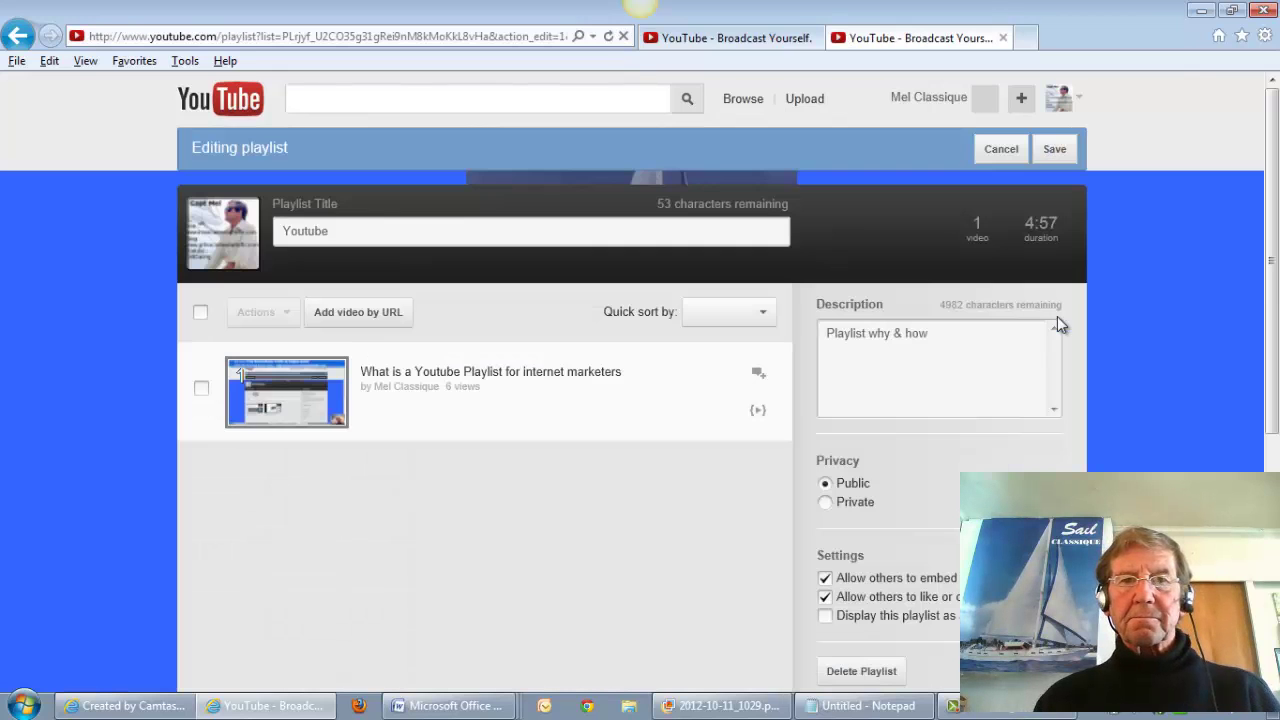
left_click(345, 313)
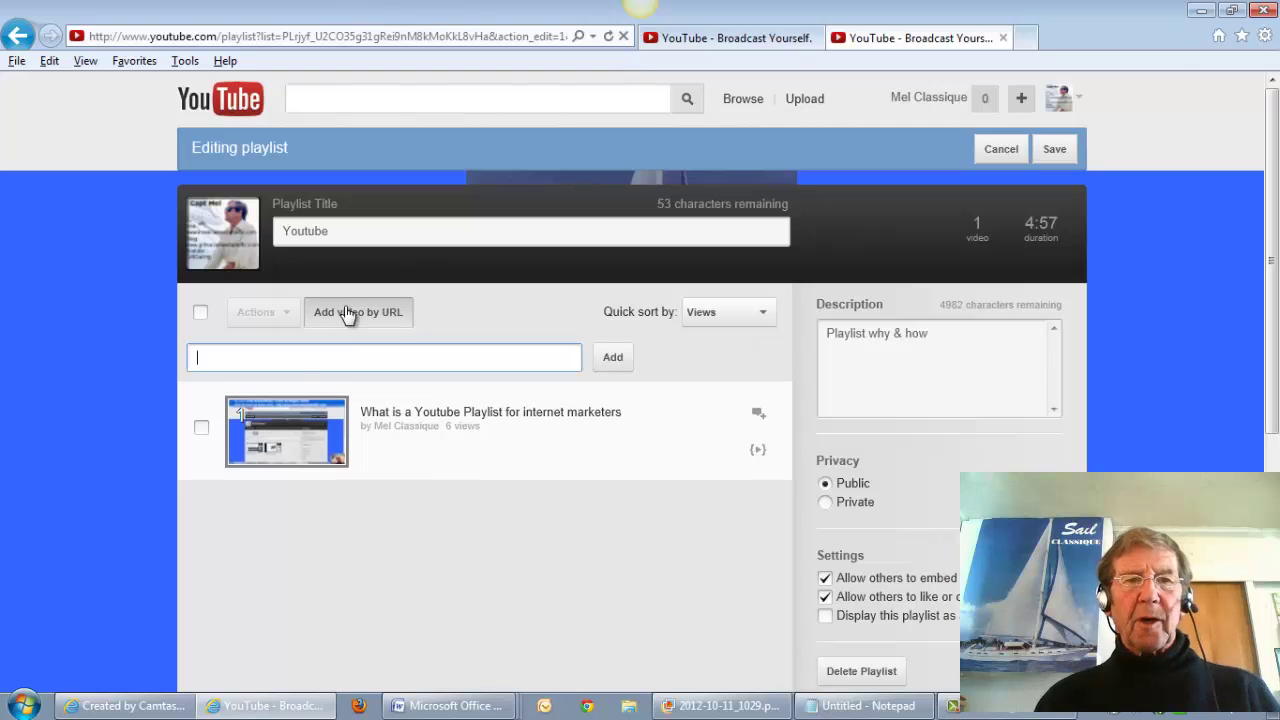
right_click(205, 360)
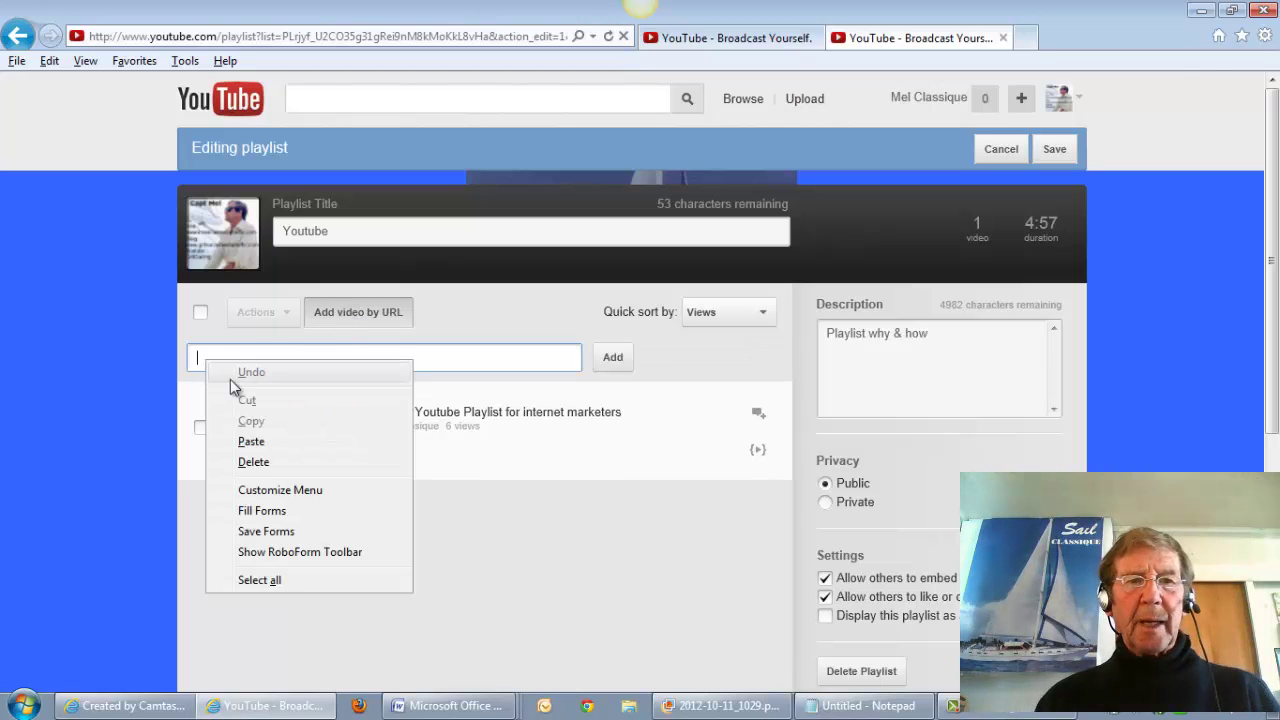
left_click(252, 442)
left_click(614, 357)
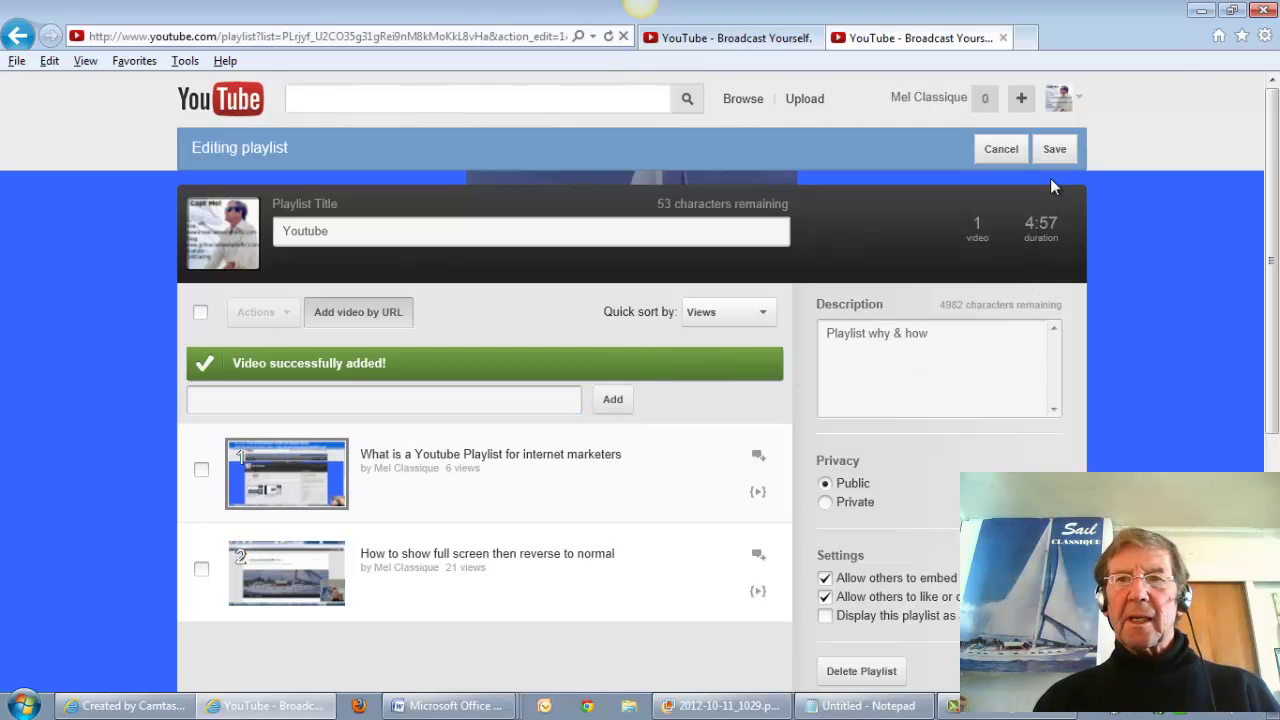
left_click(1058, 152)
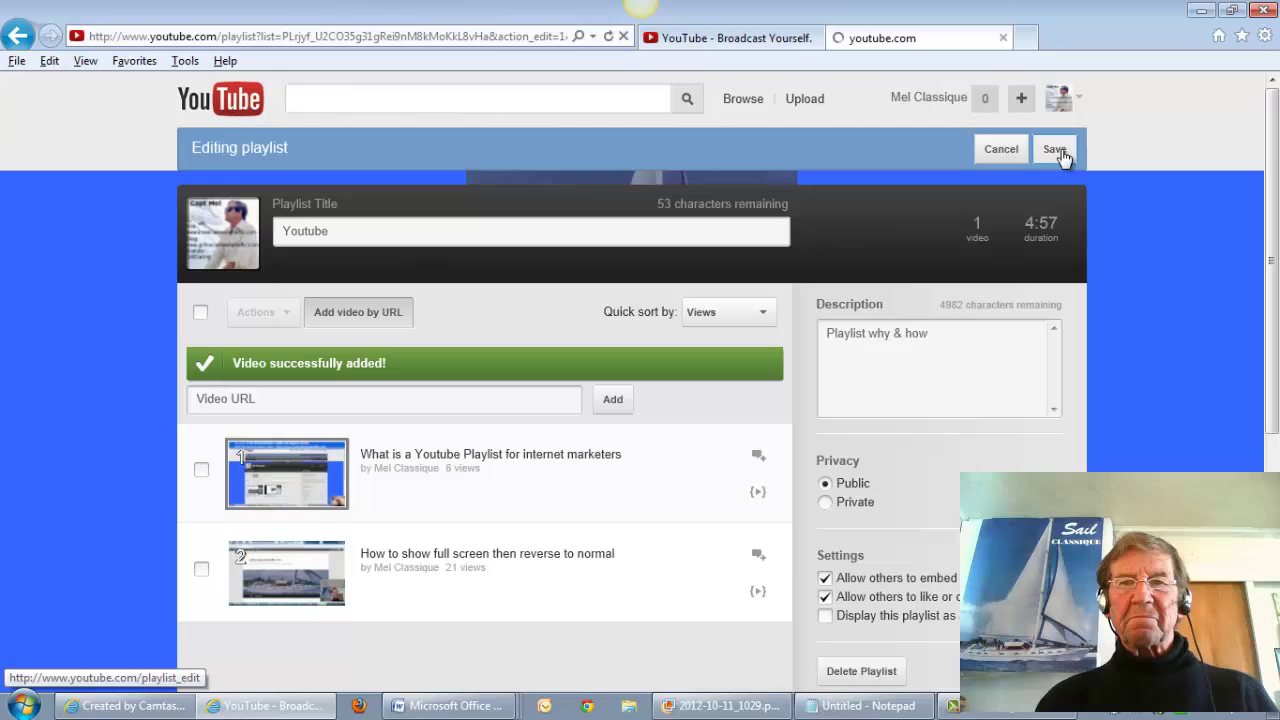